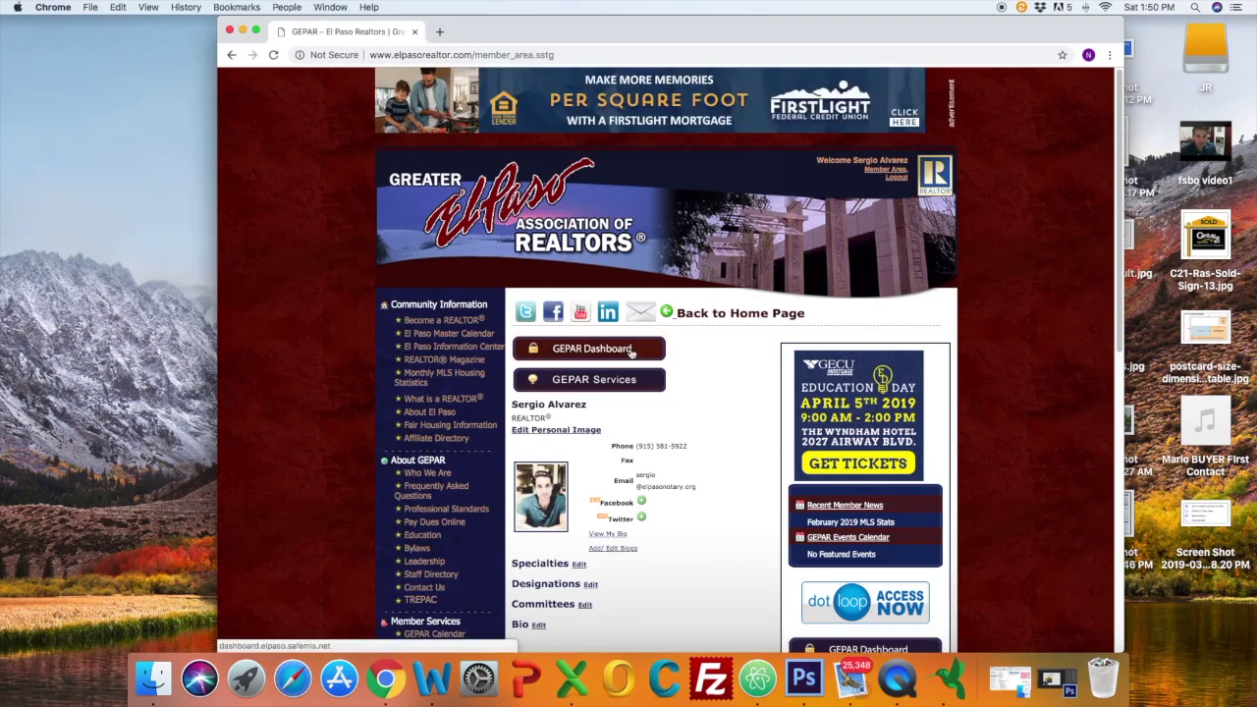
- Log in to the GEPAR member dashboard through SafeMLS with the account password
click(592, 351)
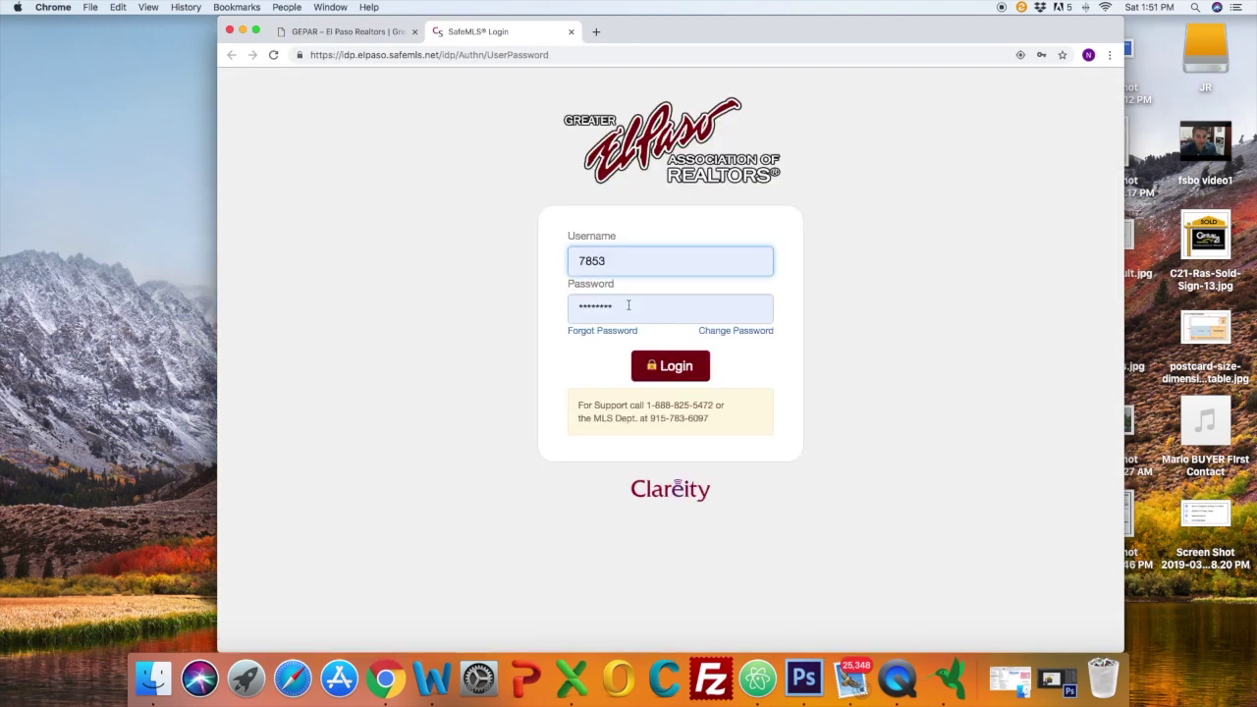
click(629, 306)
text(**)
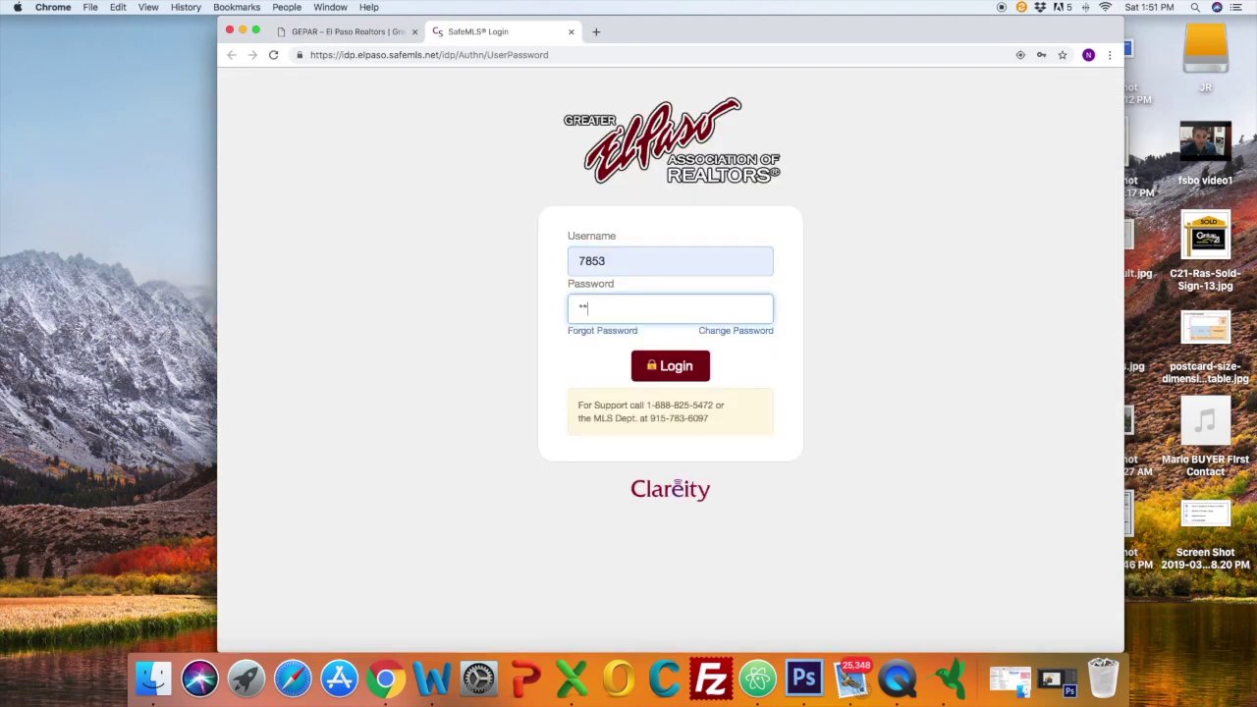
key(Return)
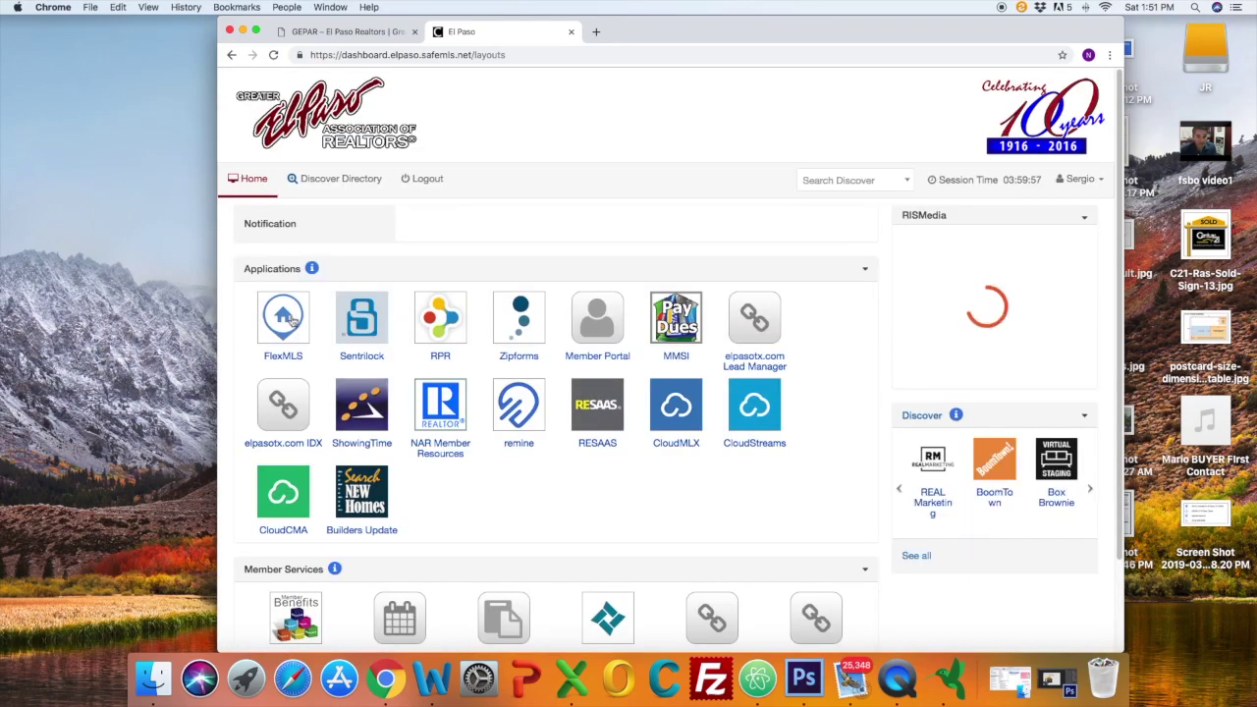
- Launch FlexMLS from the Clareity dashboard and start a 1 - Residential Quick Search showing 3,087 matches
click(284, 315)
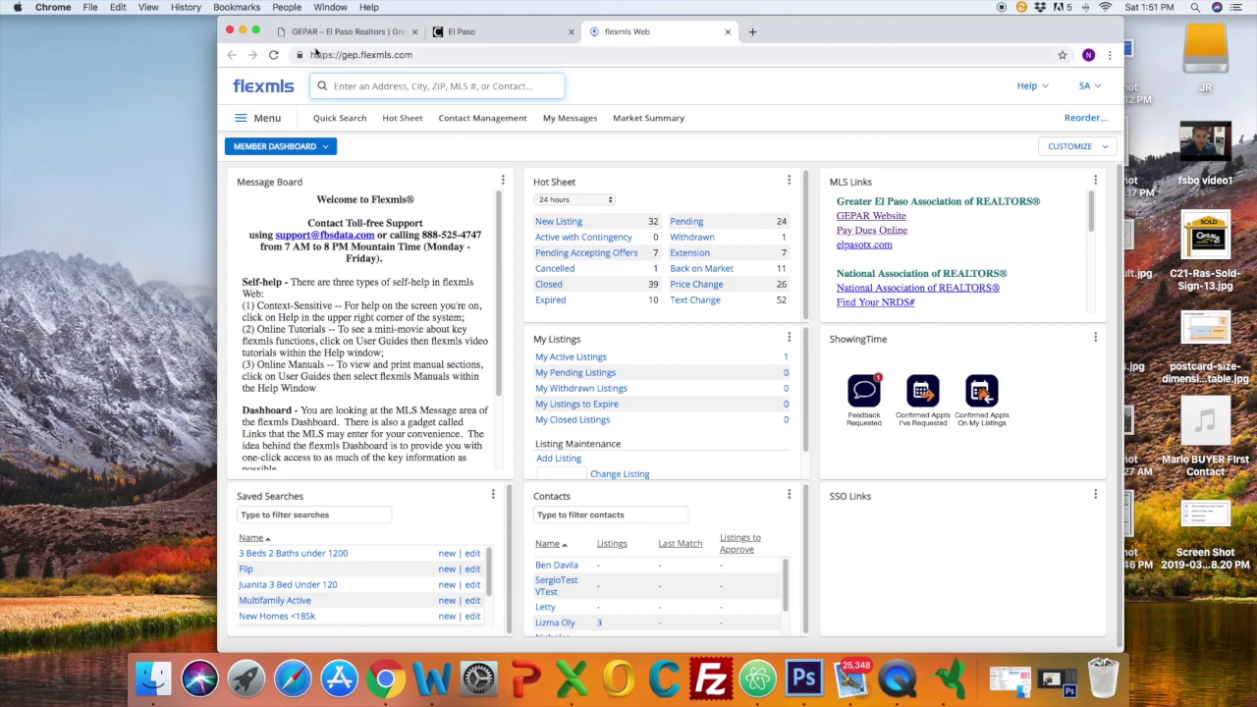
click(350, 128)
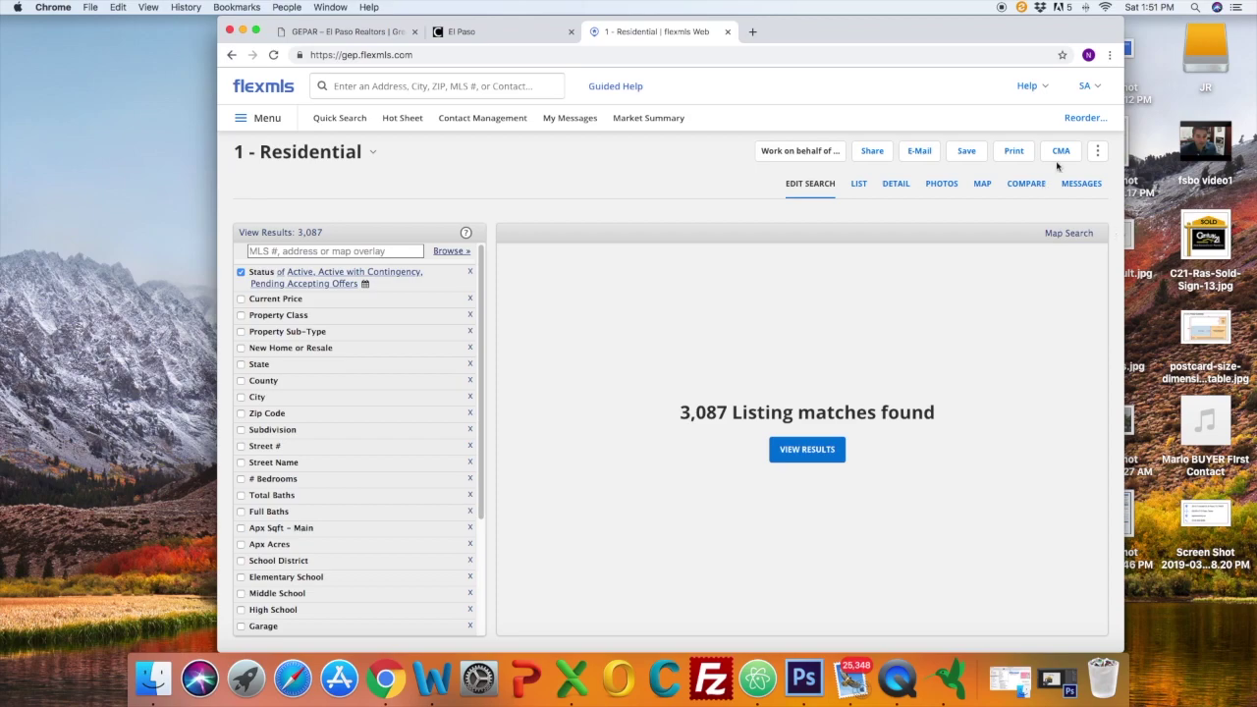
click(1071, 235)
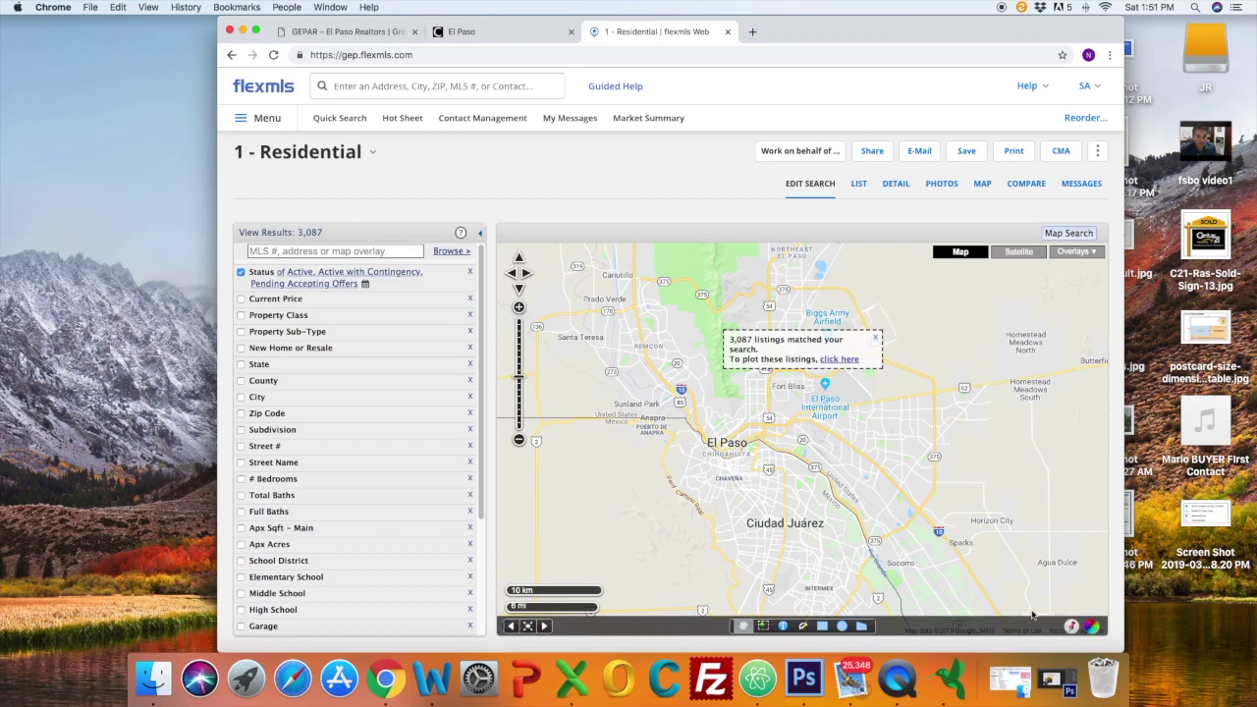
click(1074, 629)
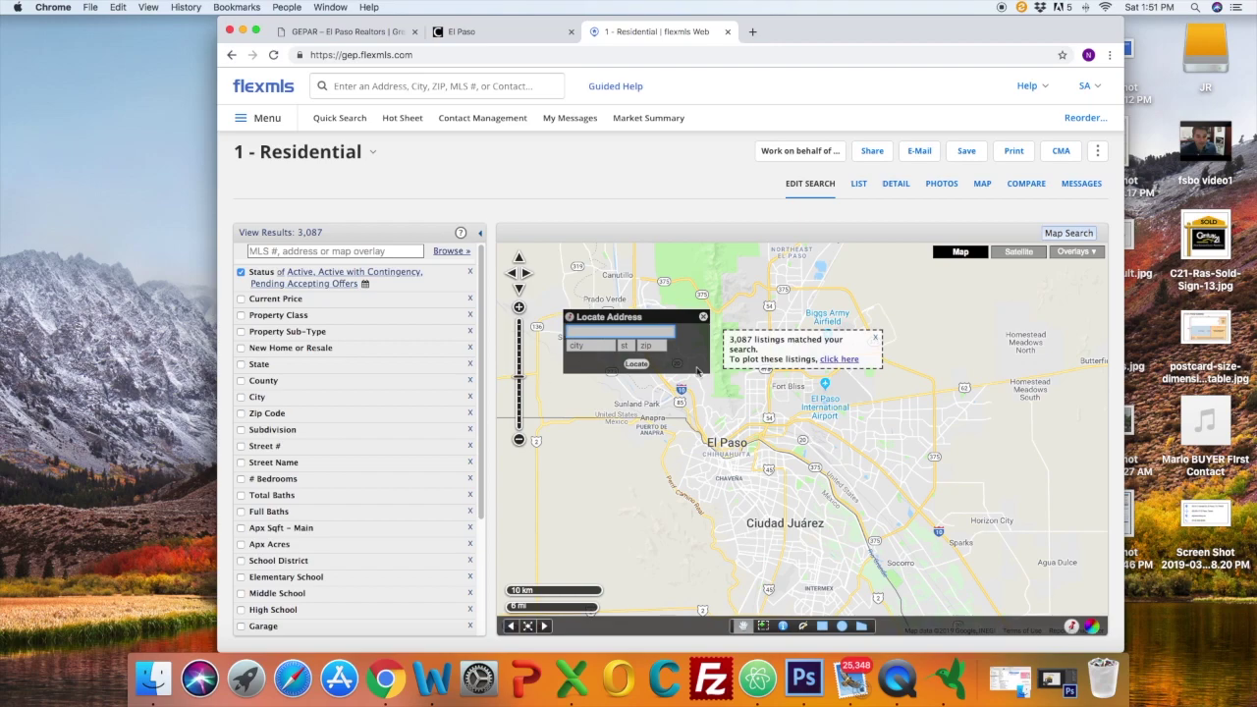
click(637, 335)
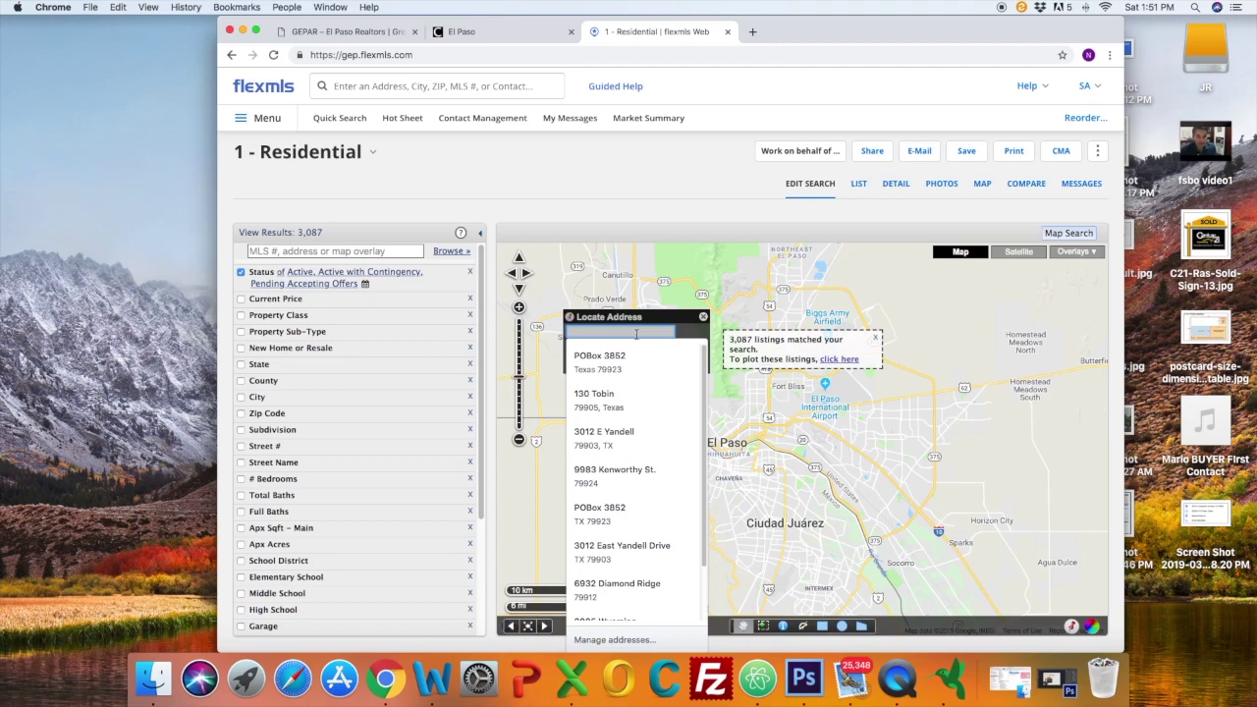
click(605, 401)
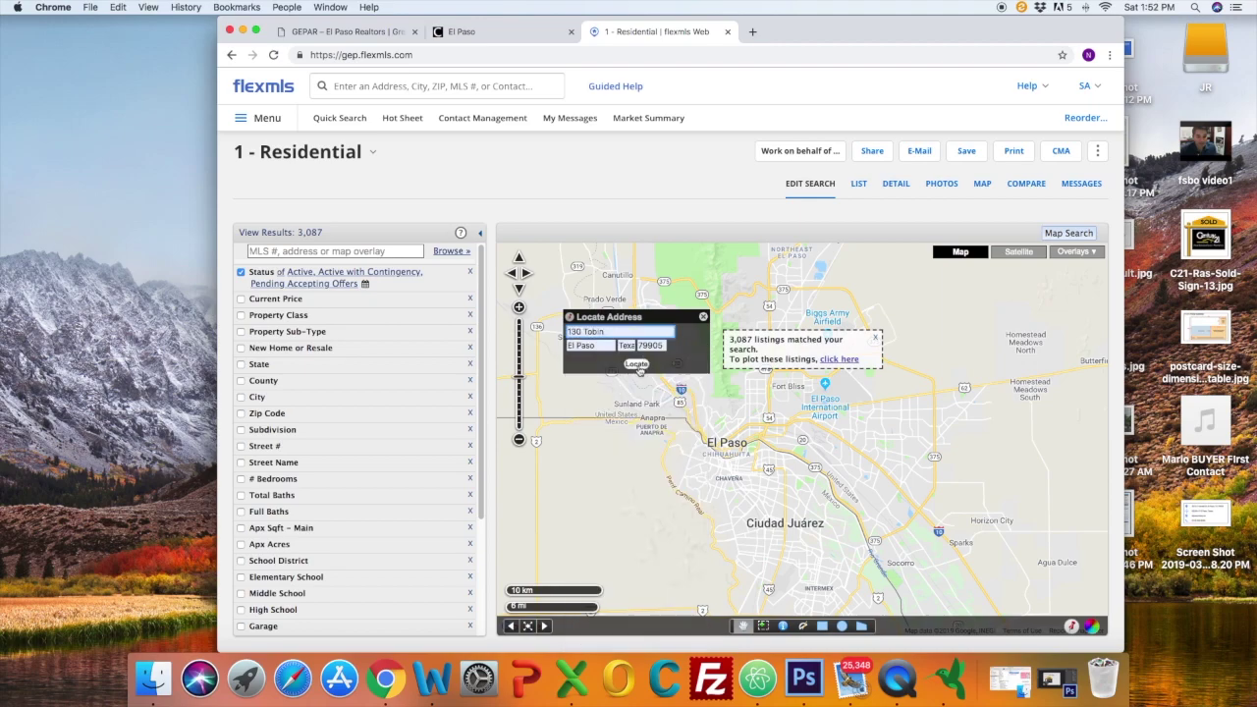
click(637, 364)
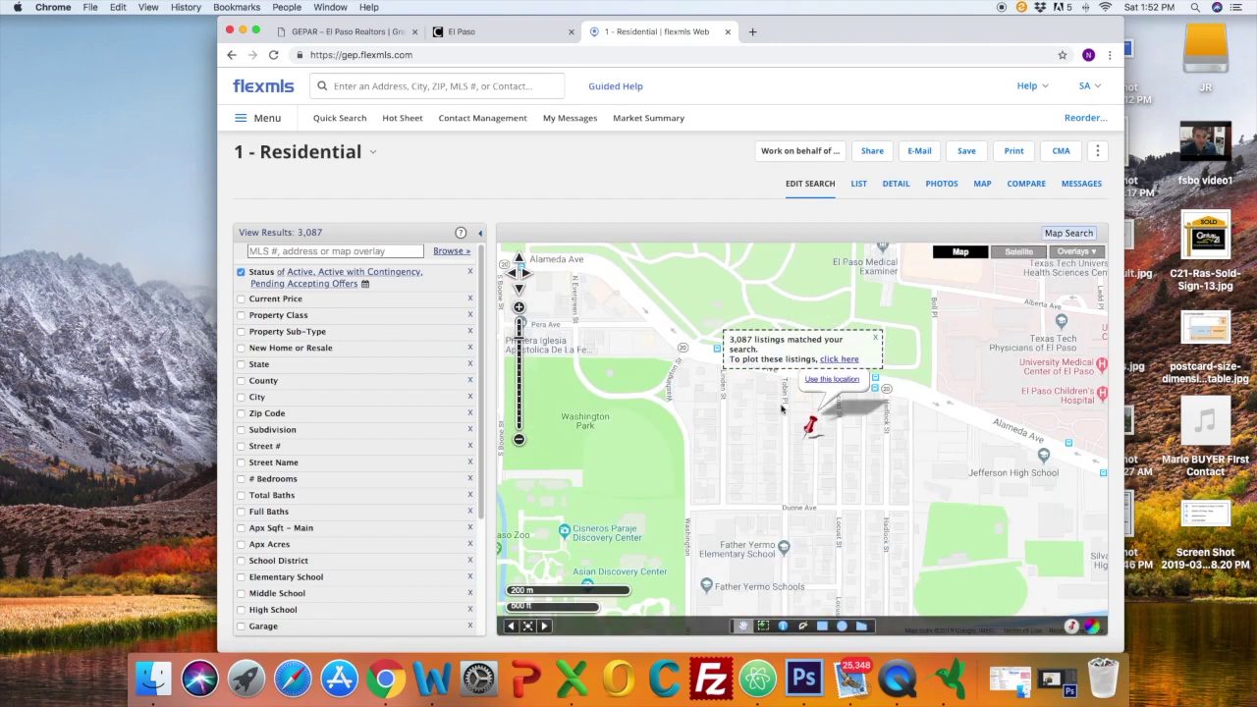
click(833, 380)
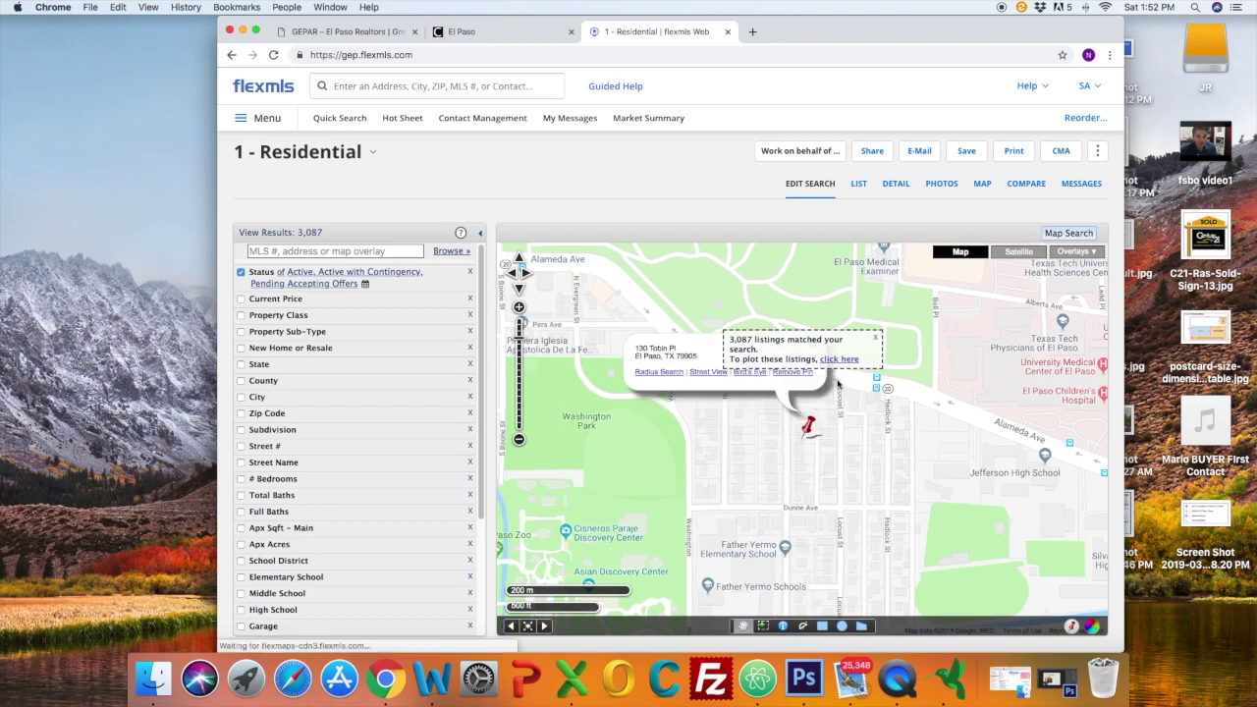
click(879, 340)
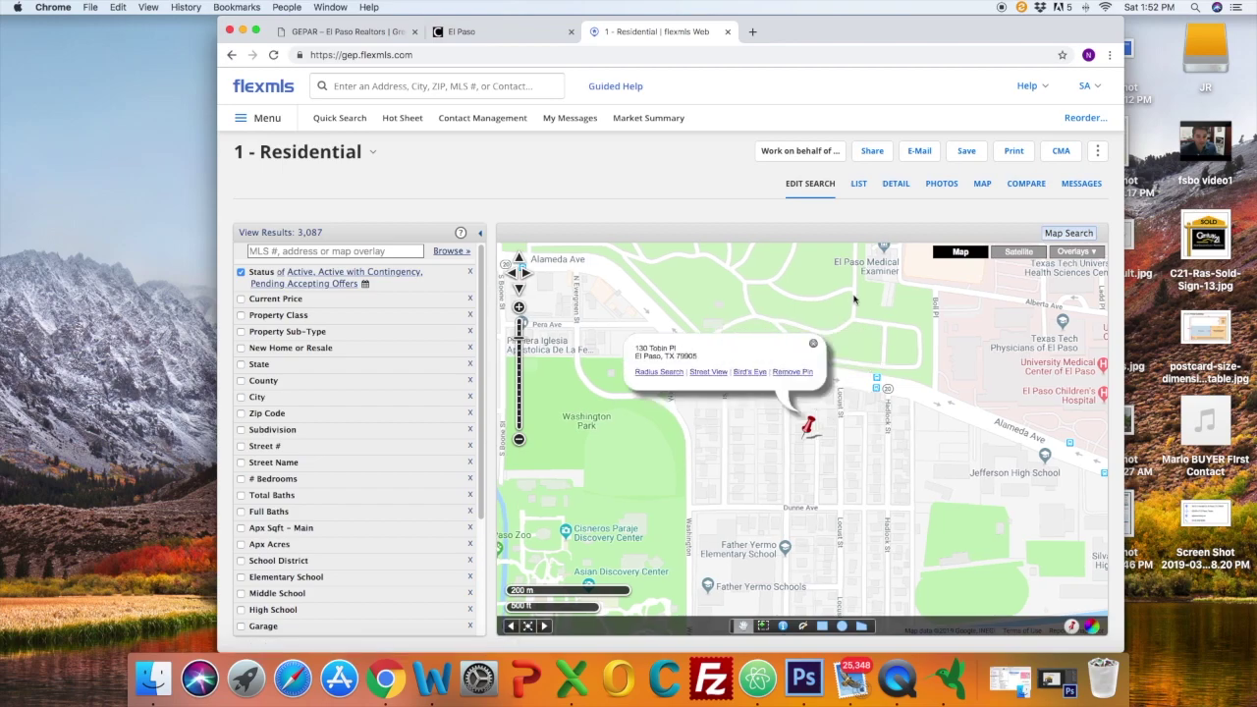
click(661, 374)
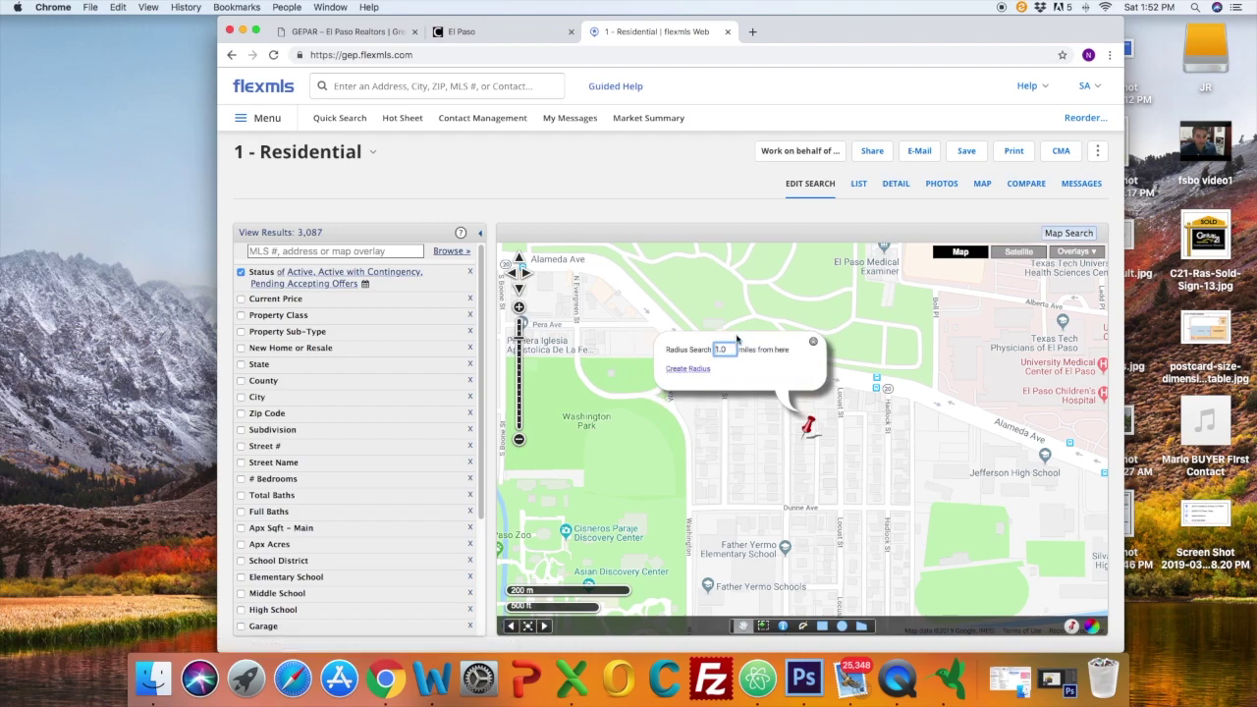
click(688, 369)
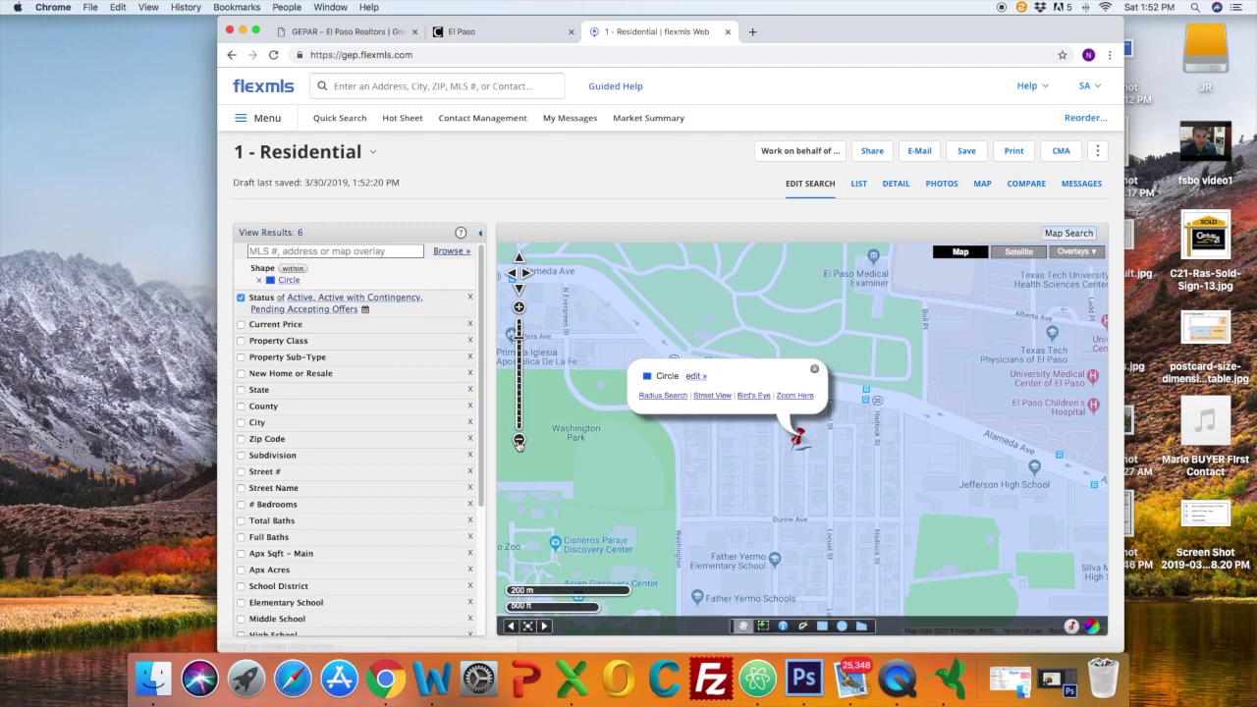
- Zoom out until the whole circle fits and list the 6 matching listings
click(519, 440)
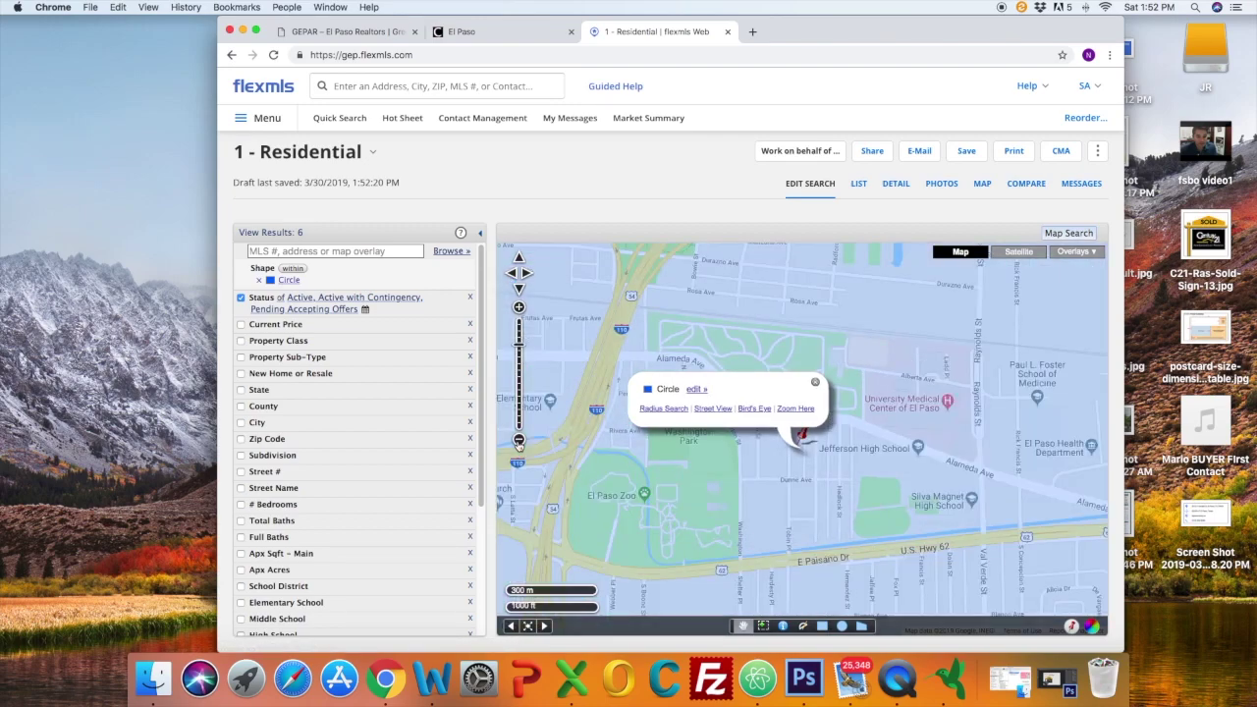
click(518, 440)
click(519, 440)
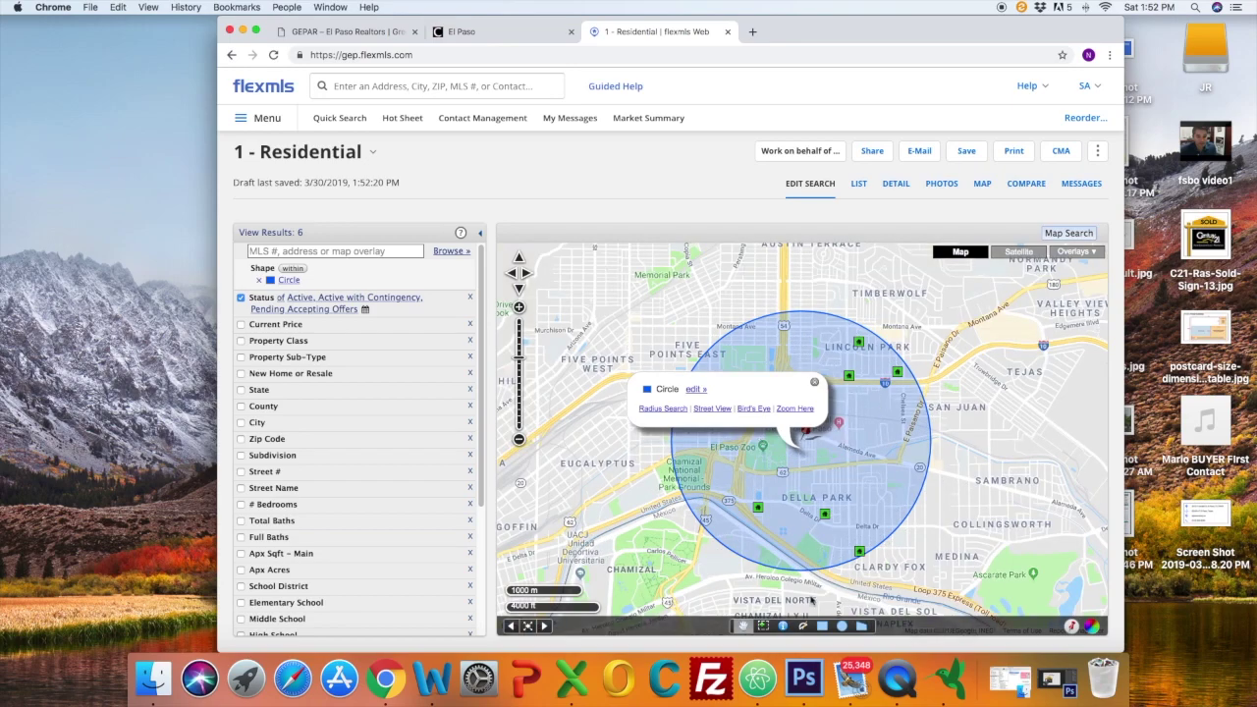
click(815, 382)
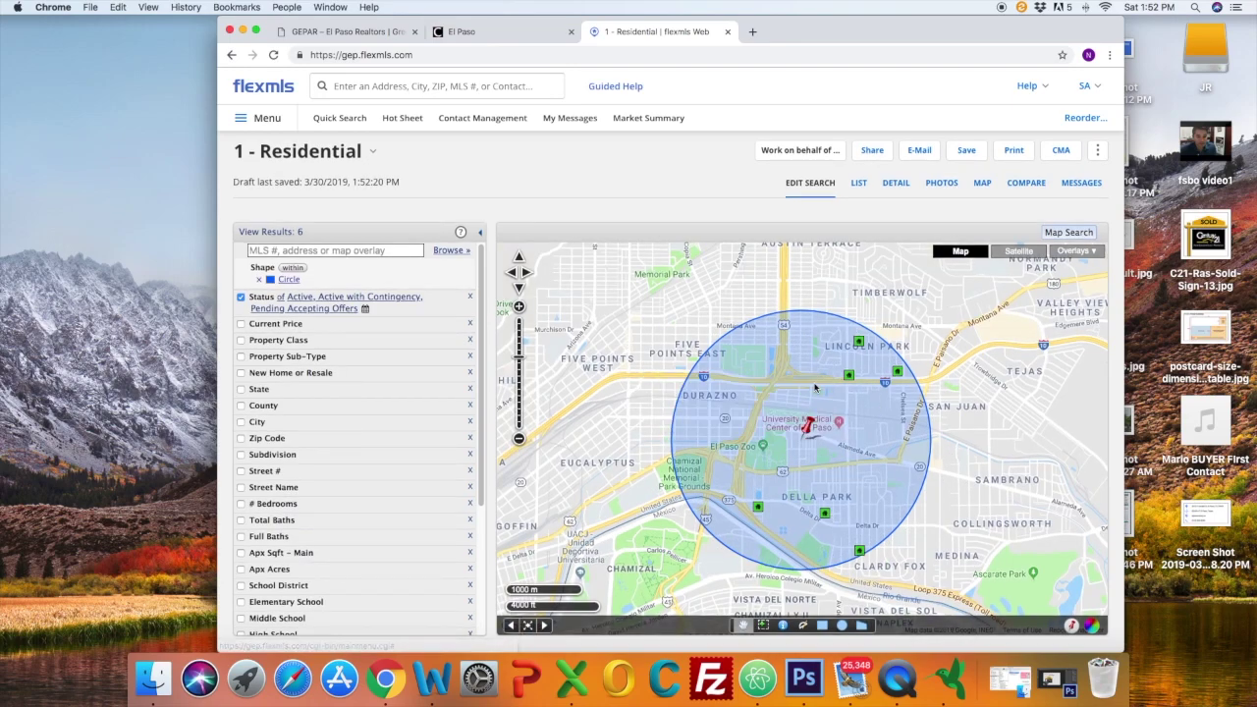
click(859, 183)
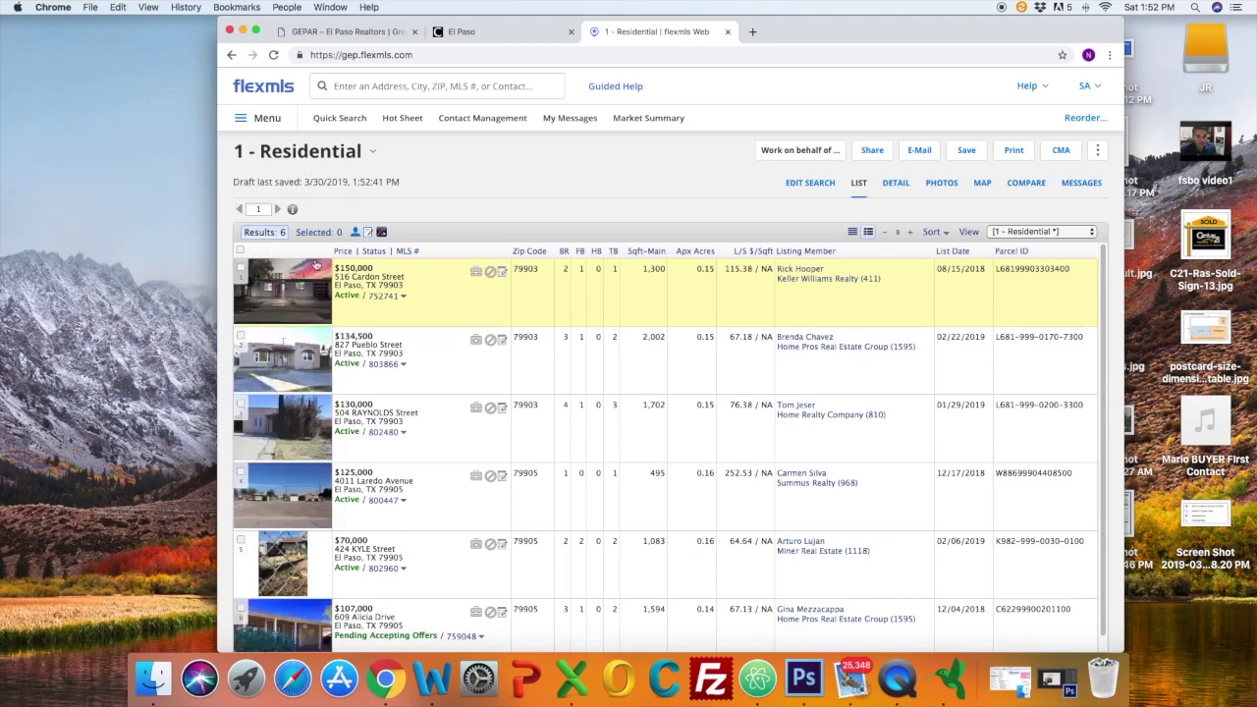
- Switch the 6 results to the MAP view with markers plotted inside the 1-mile circle
click(982, 184)
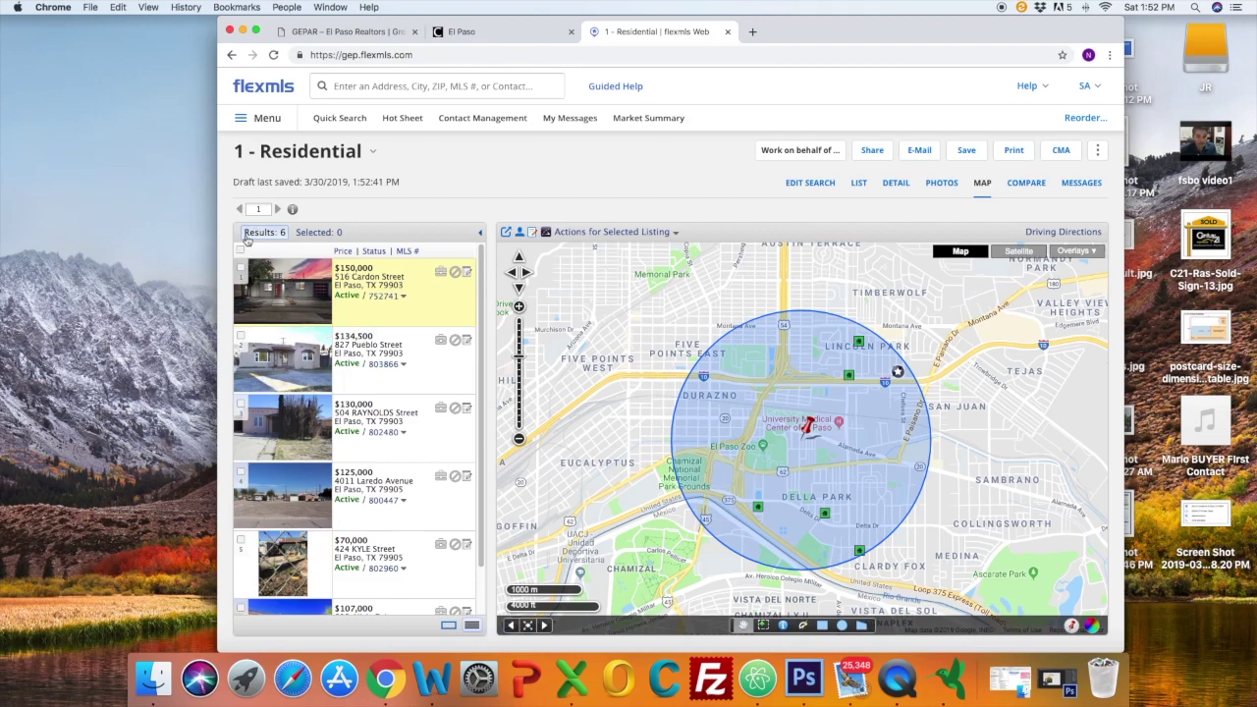
click(240, 252)
click(240, 337)
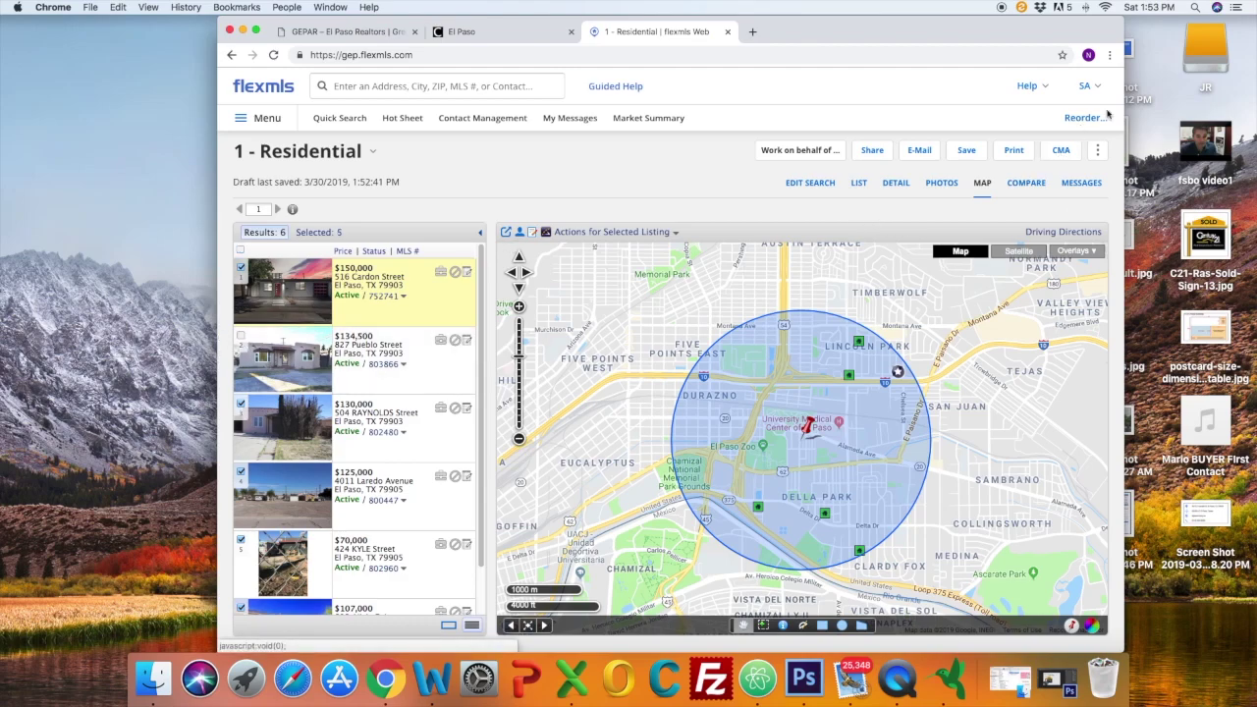
click(1061, 159)
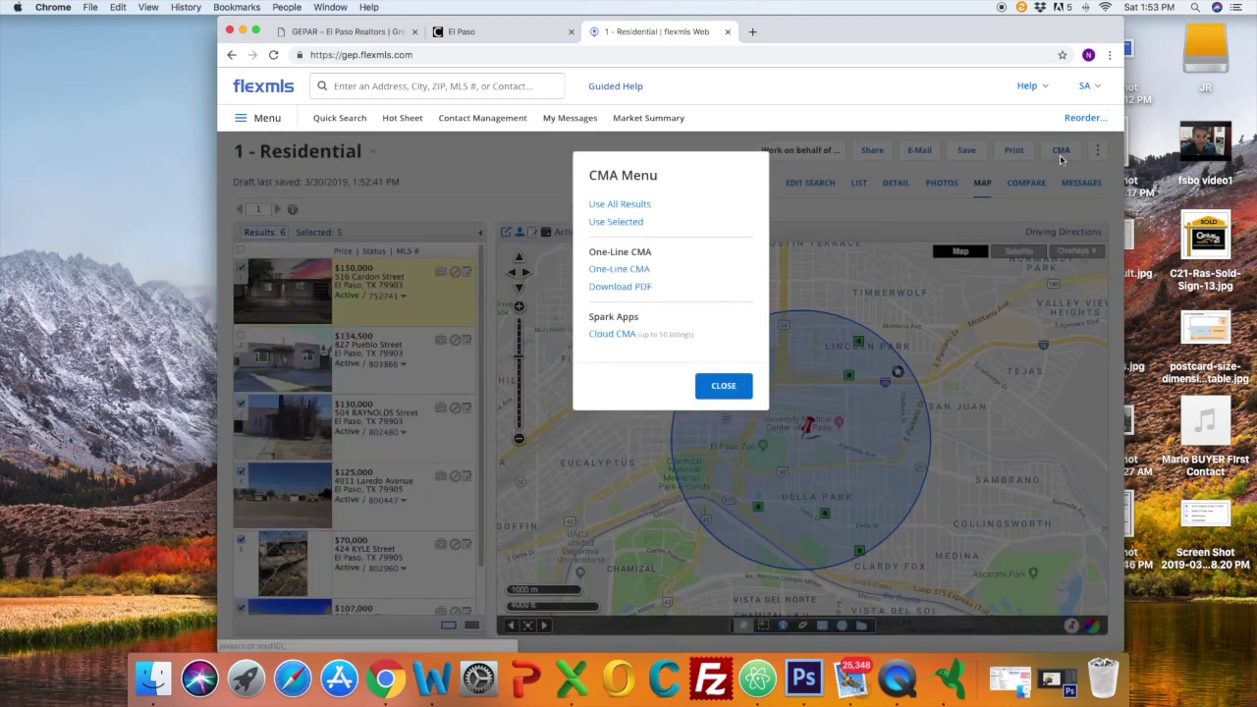
- Build a Quick CMA from the selected listings with a subject-and-comparables map, and view the report
click(616, 222)
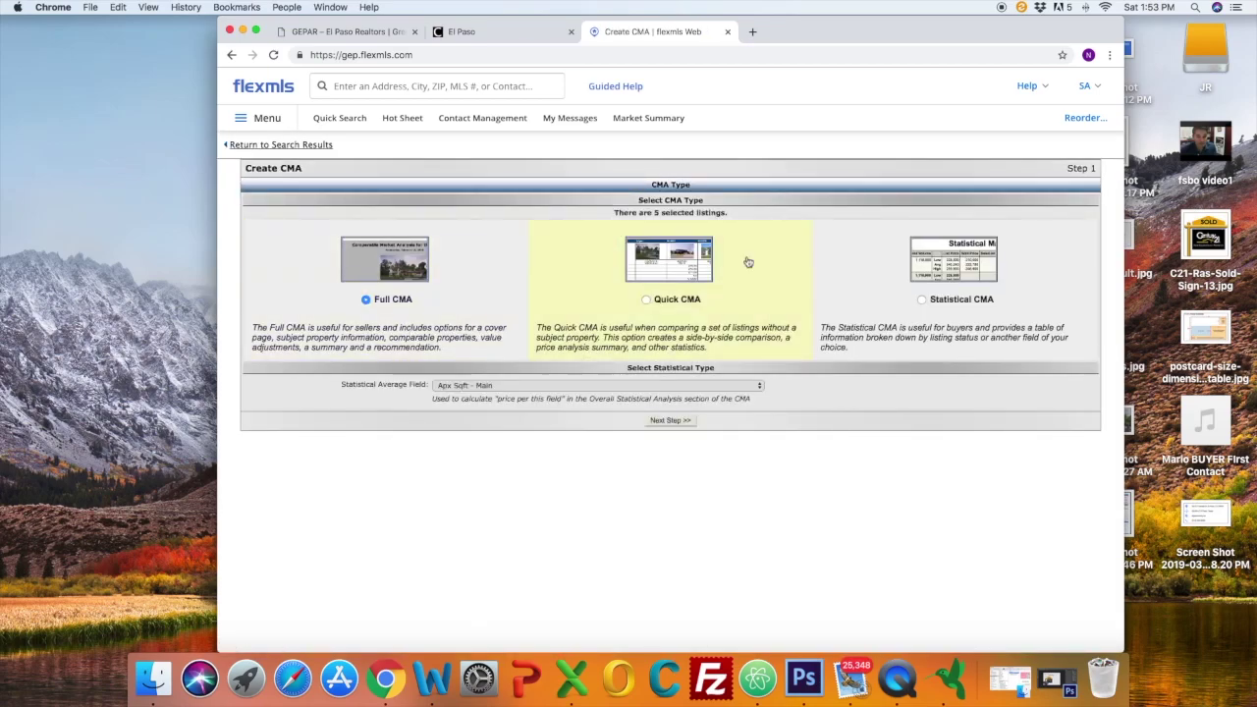
click(648, 301)
click(686, 425)
click(680, 424)
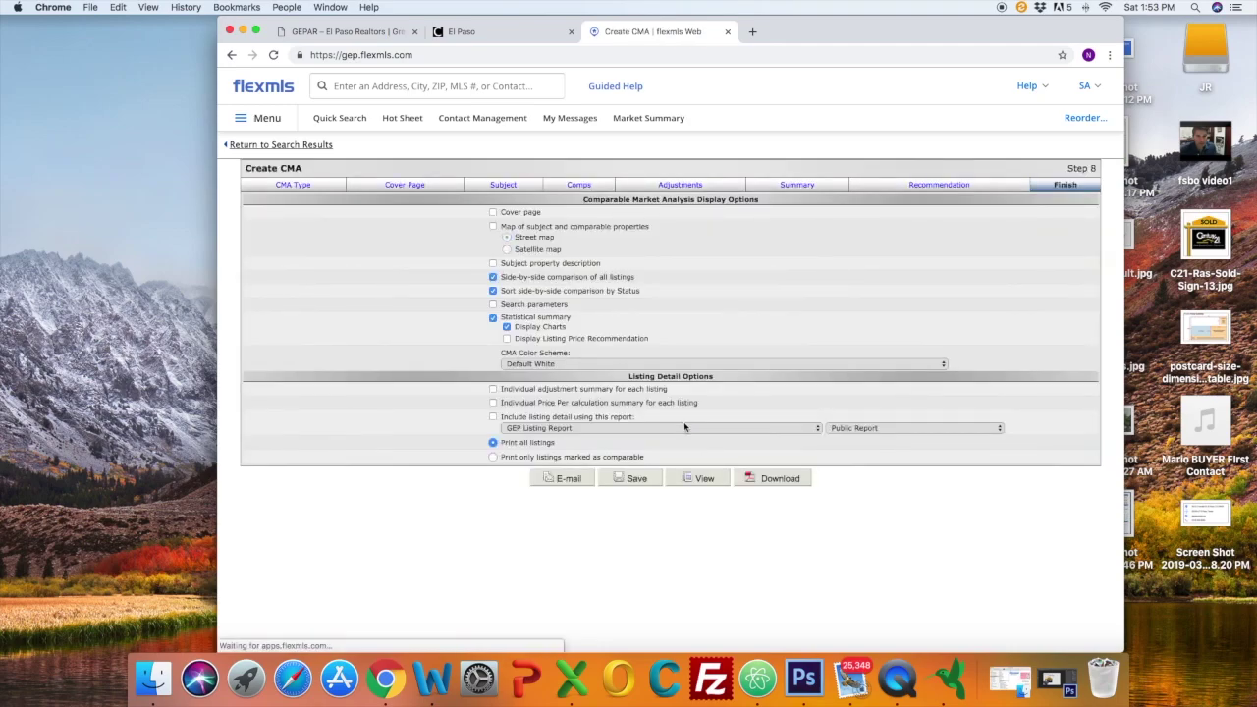
click(494, 226)
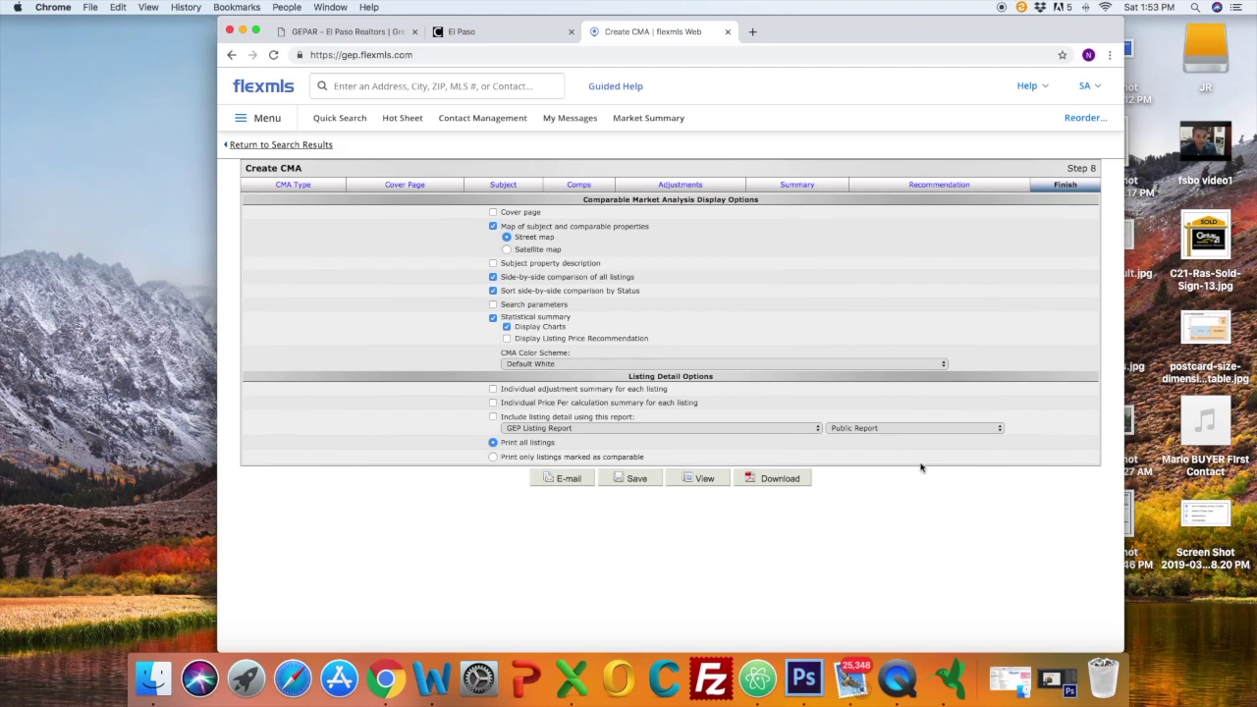
click(701, 480)
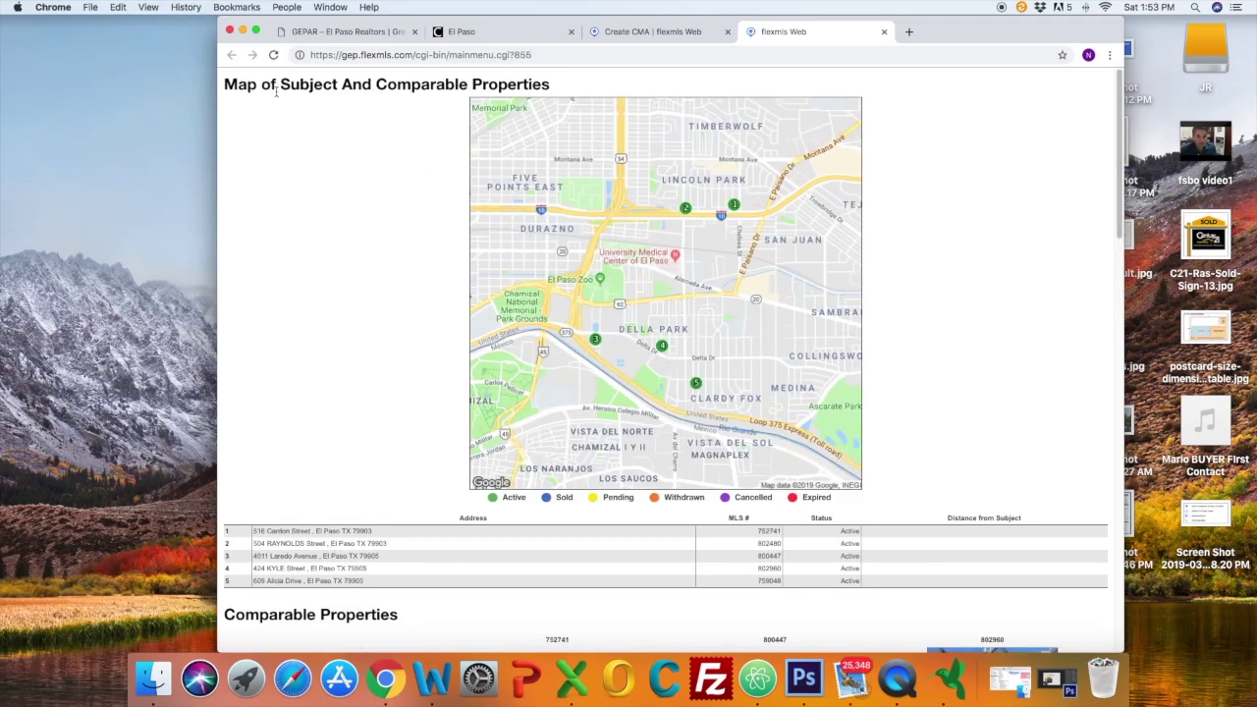
- Scroll through the CMA report past Comparable Properties to the Price Analysis and summary tables
scroll(458, 194, down, 10)
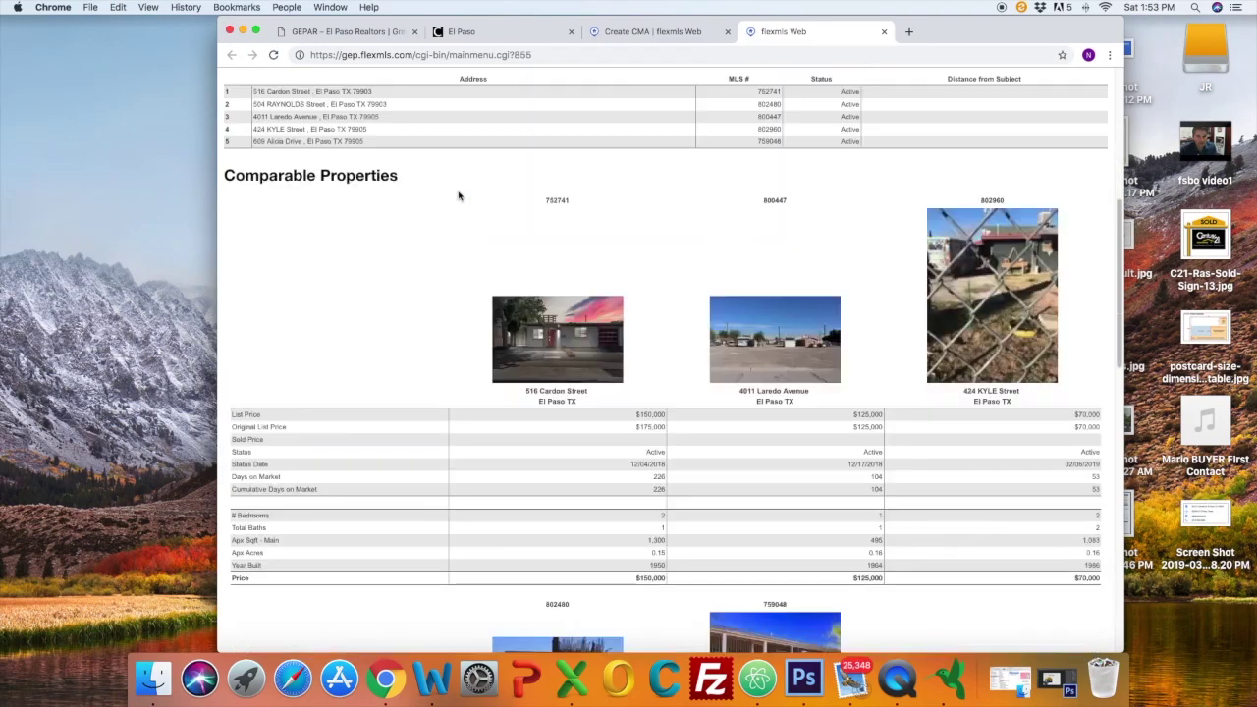
scroll(459, 197, down, 20)
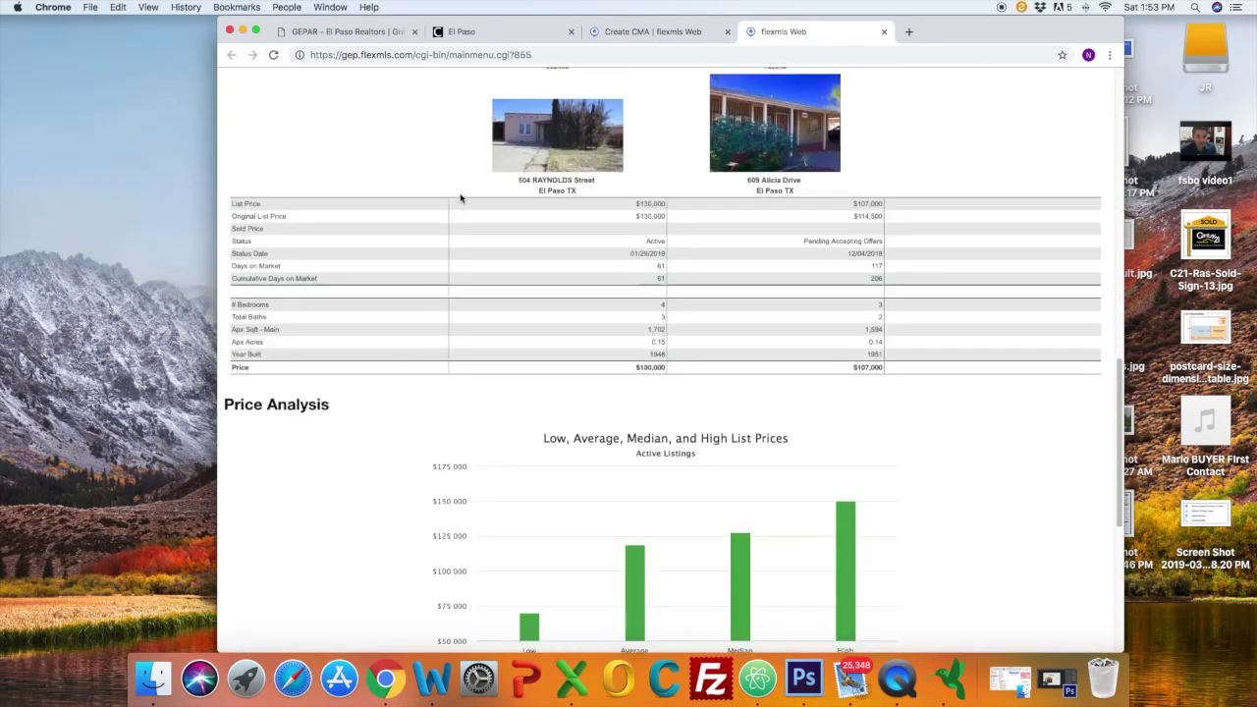
scroll(460, 197, down, 2)
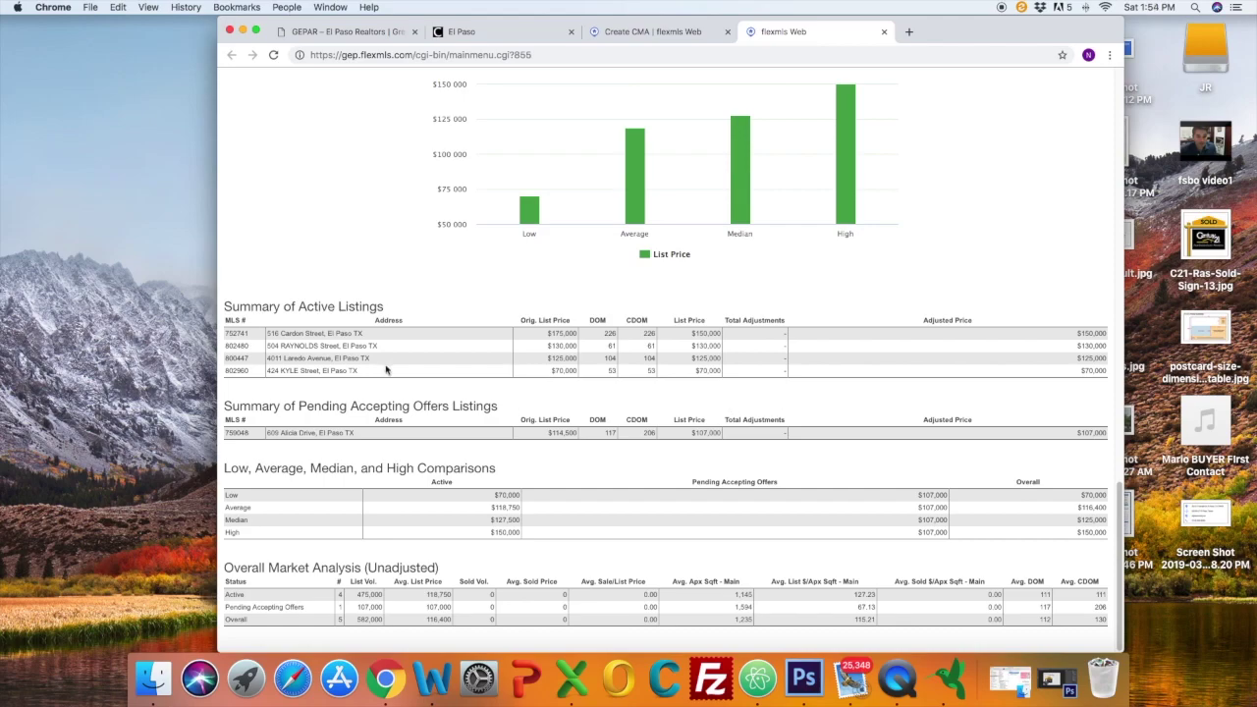
drag(227, 333, 402, 339)
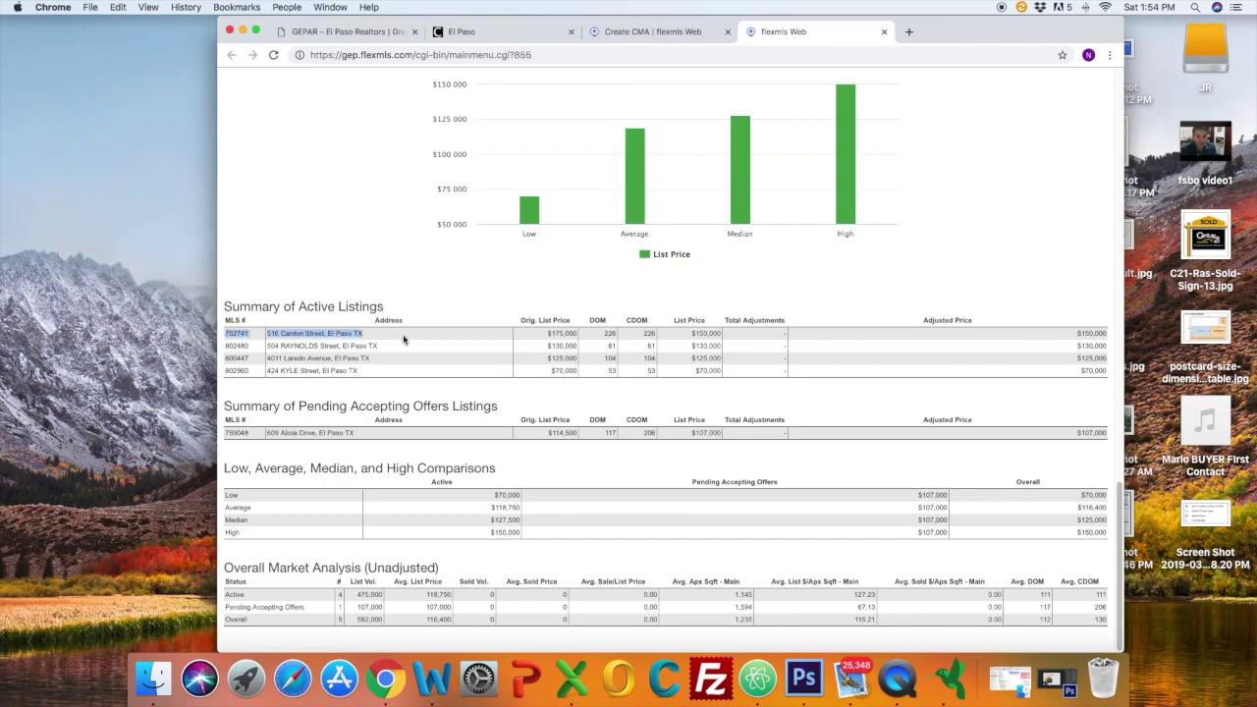
drag(542, 335, 578, 334)
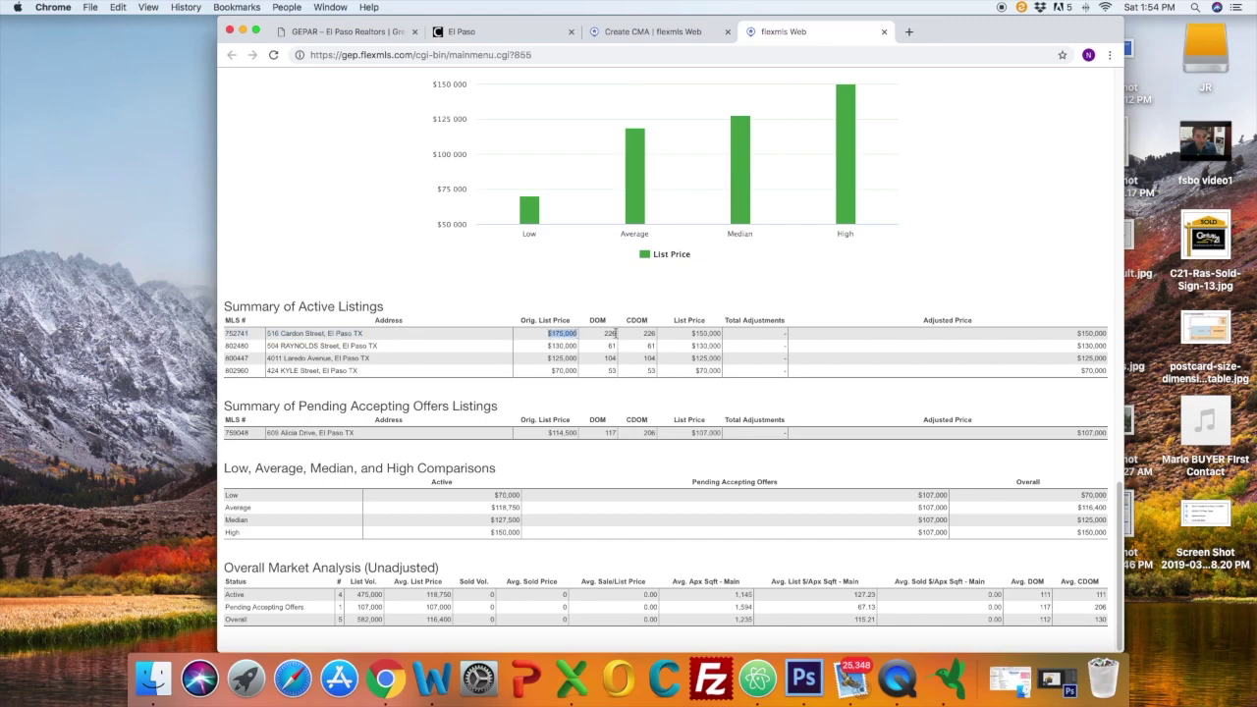
click(616, 334)
drag(690, 334, 725, 337)
drag(301, 306, 340, 307)
drag(299, 406, 411, 406)
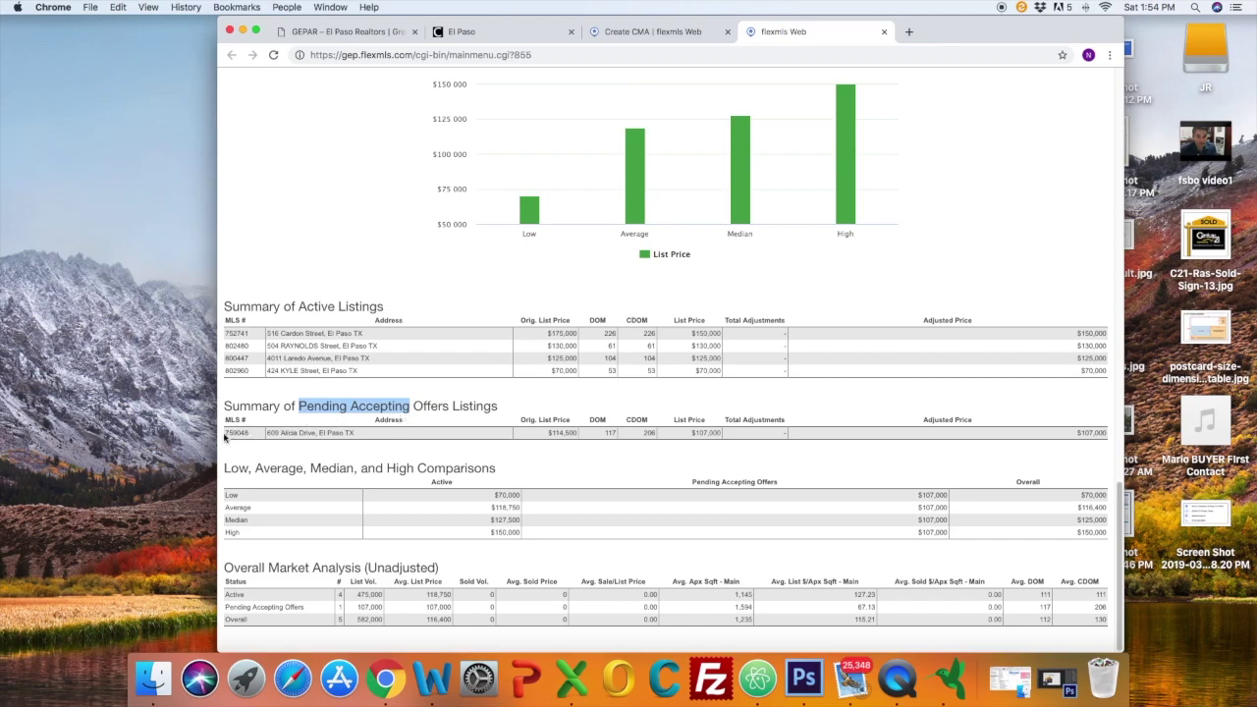
drag(224, 438, 373, 440)
drag(547, 435, 727, 440)
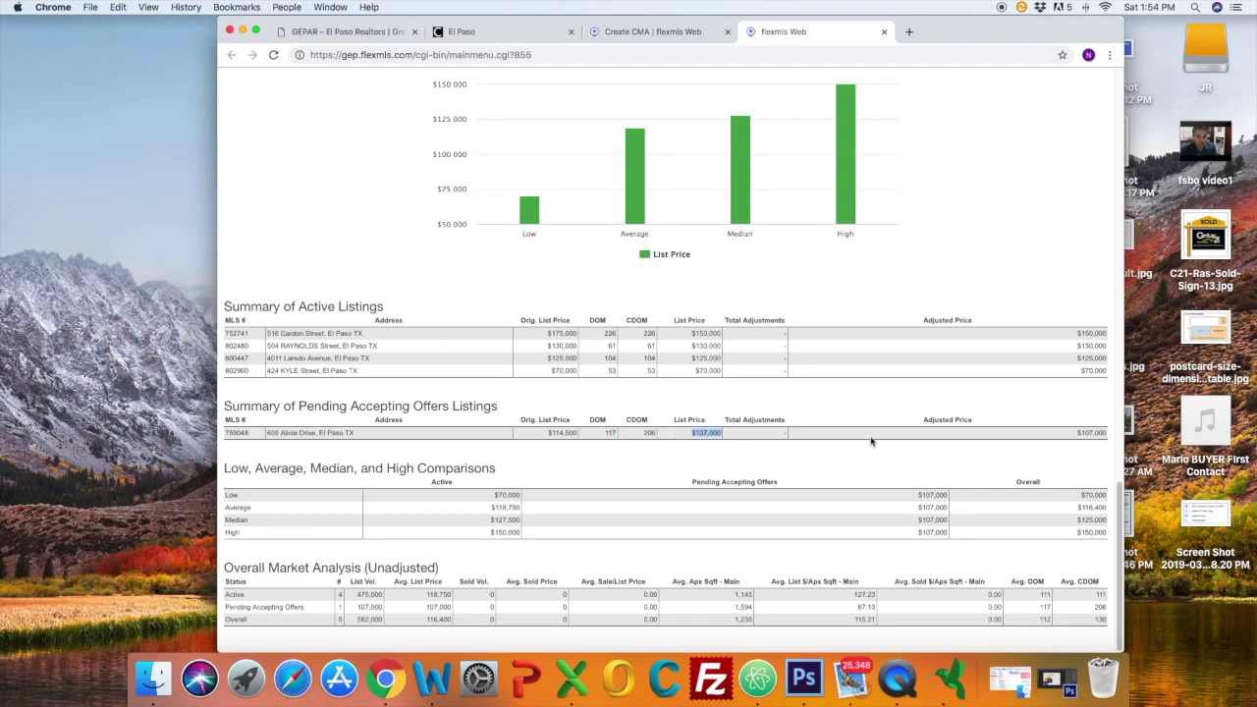
drag(1077, 434, 1107, 434)
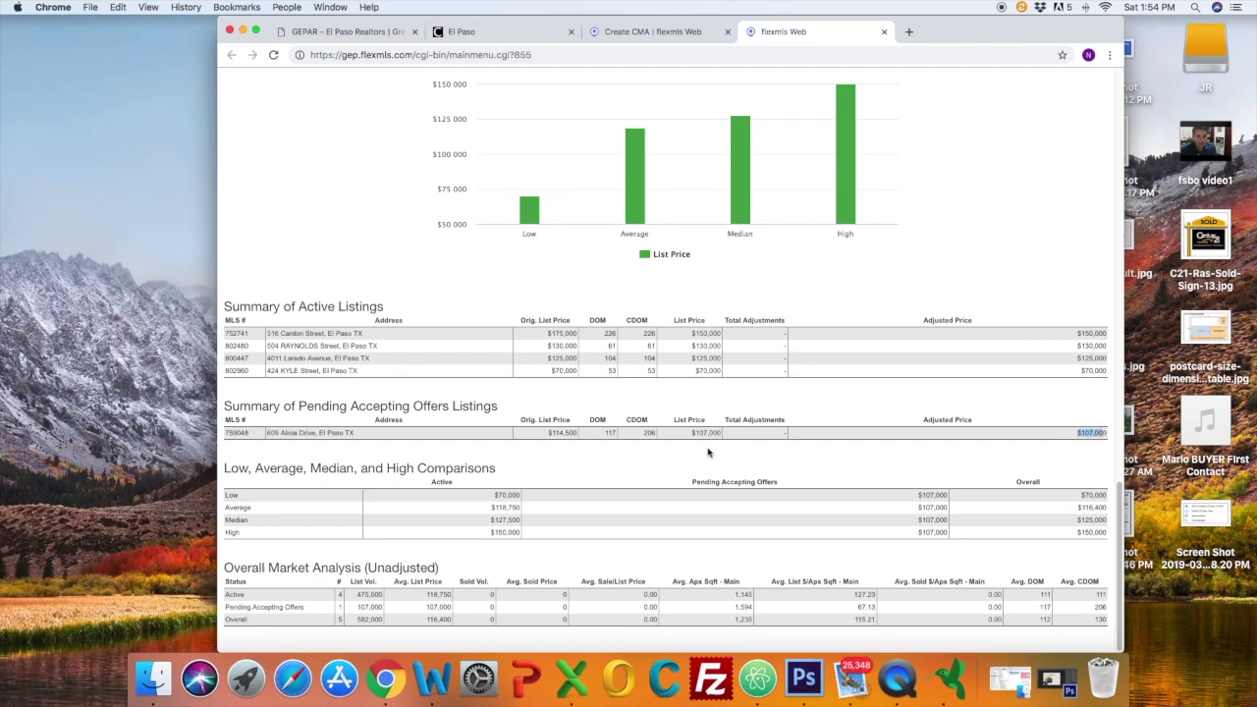